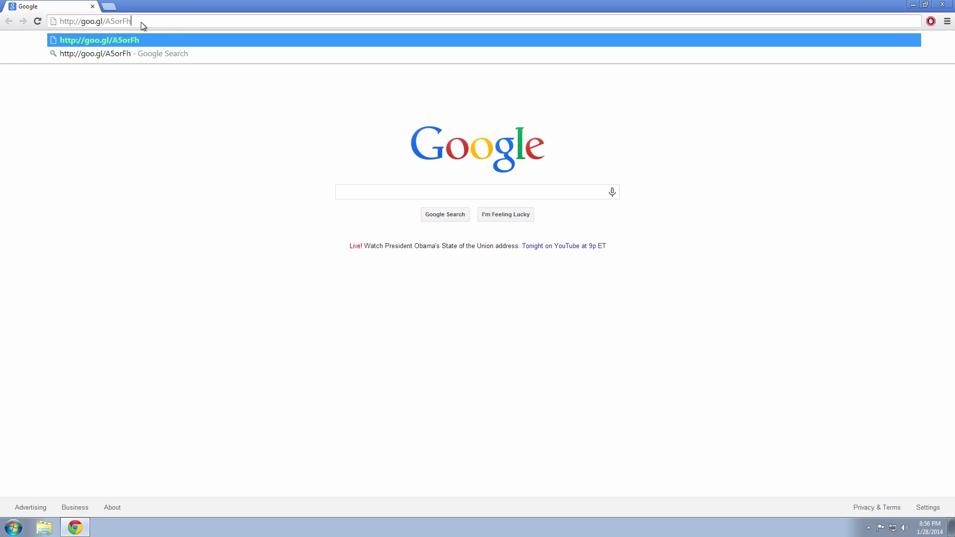
# Load goo.gl/A5orFh in Chrome to download the 360 KB Download_DVDCopier2 installer.
pyautogui.press('Return')
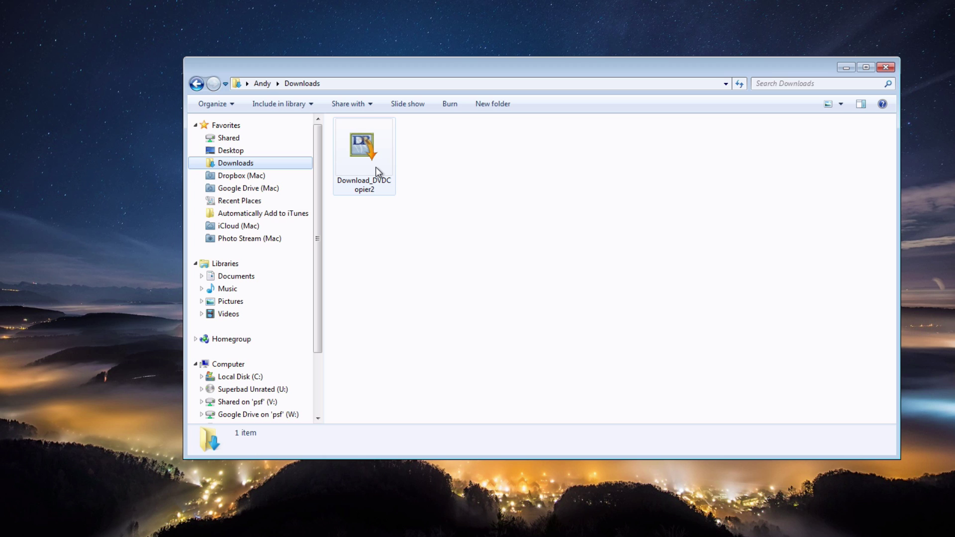
# Run Download_DVDCopier2 so it fetches the Aimersoft DVD Copy installer, then allow the installer to launch.
pyautogui.doubleClick(375, 172)
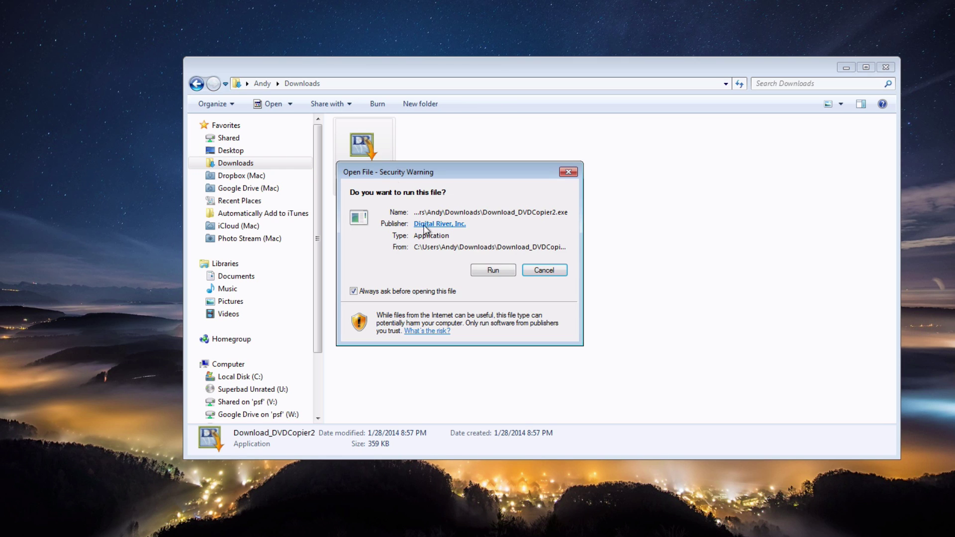
pyautogui.click(498, 273)
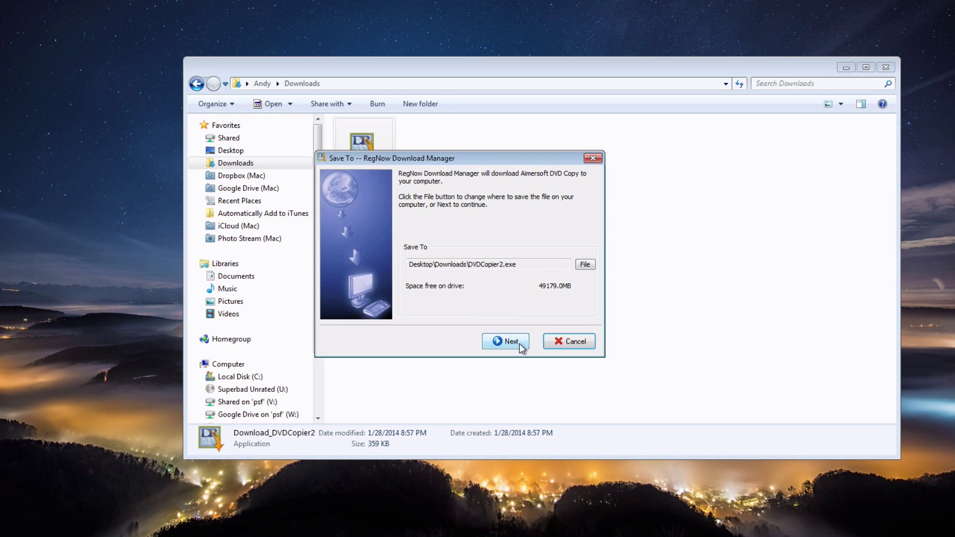
pyautogui.click(520, 344)
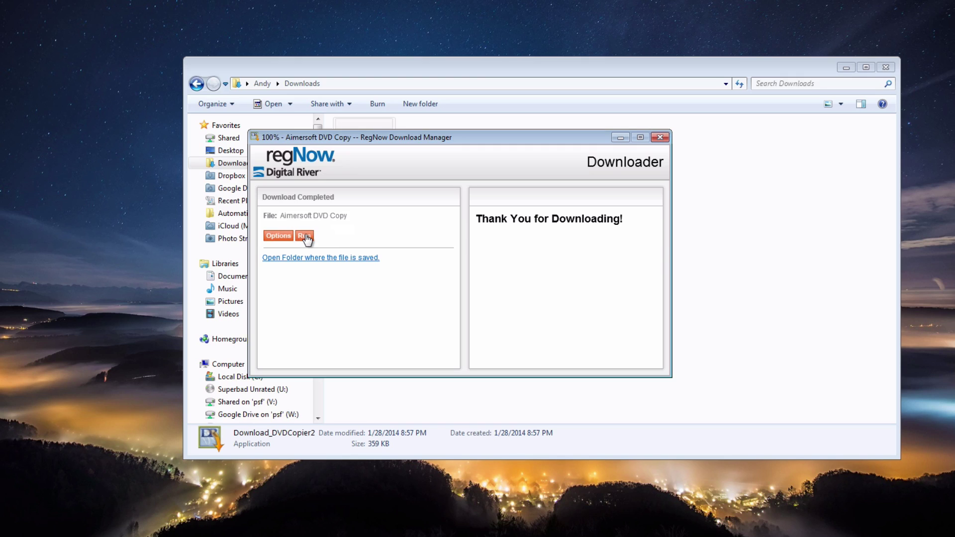
pyautogui.click(305, 238)
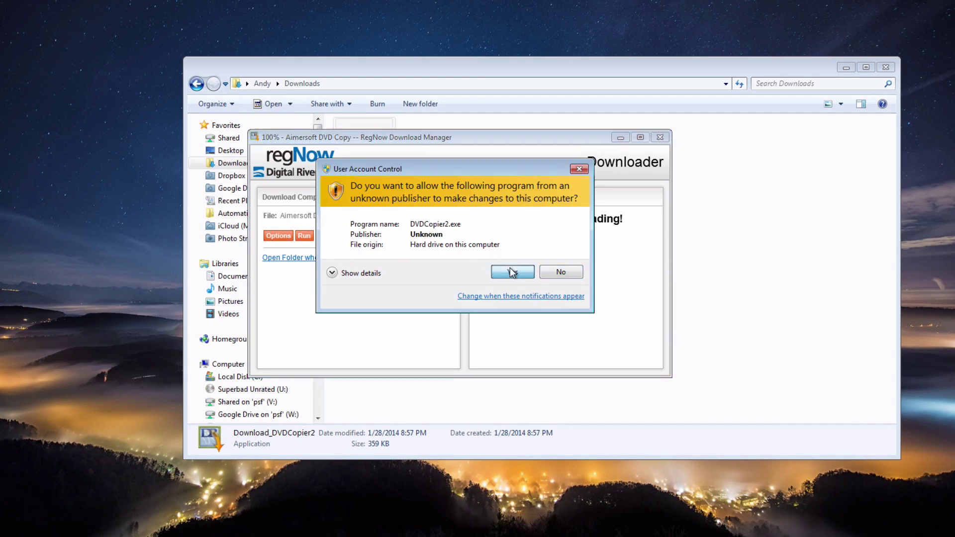
pyautogui.click(512, 271)
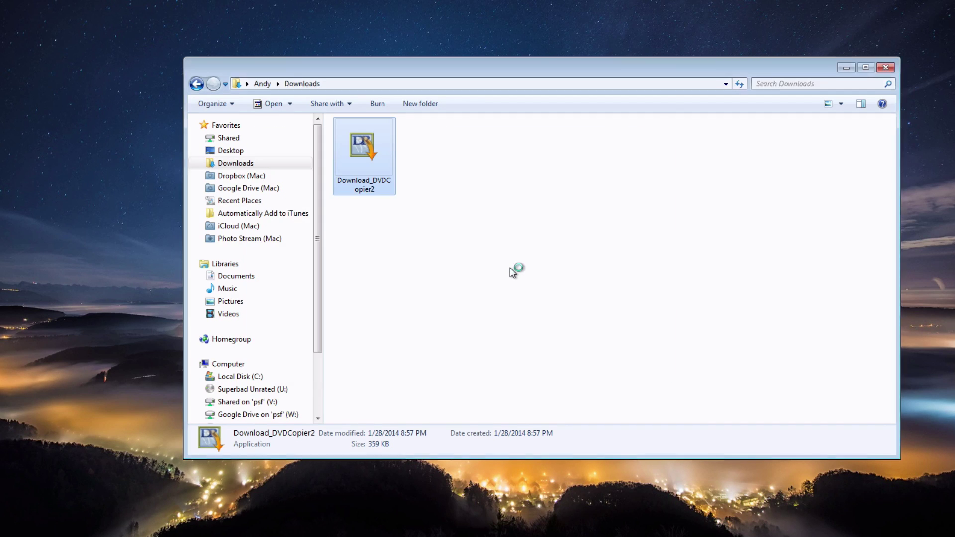
# Close Downloads and install Aimersoft DVD Copy with the licence accepted, default location and desktop icon, then launch it.
pyautogui.click(885, 67)
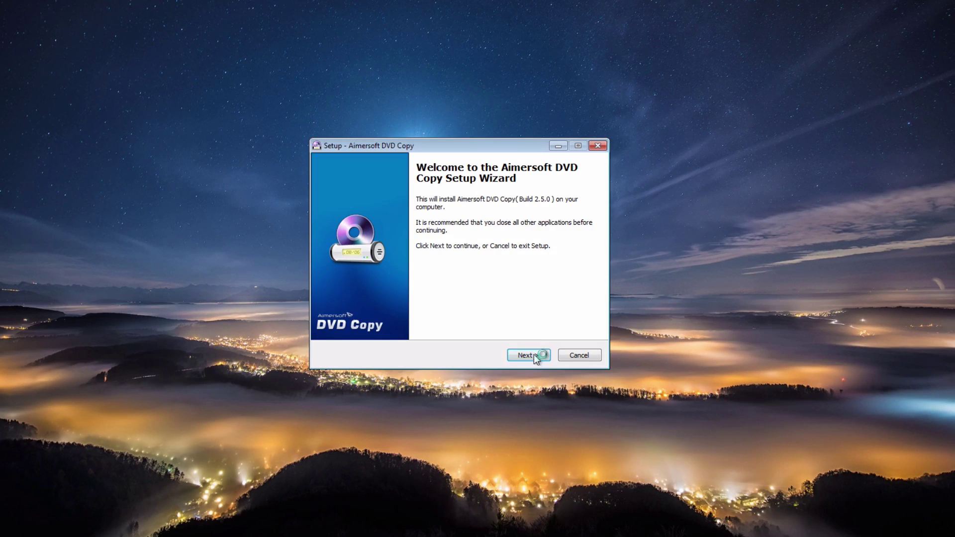
pyautogui.click(533, 356)
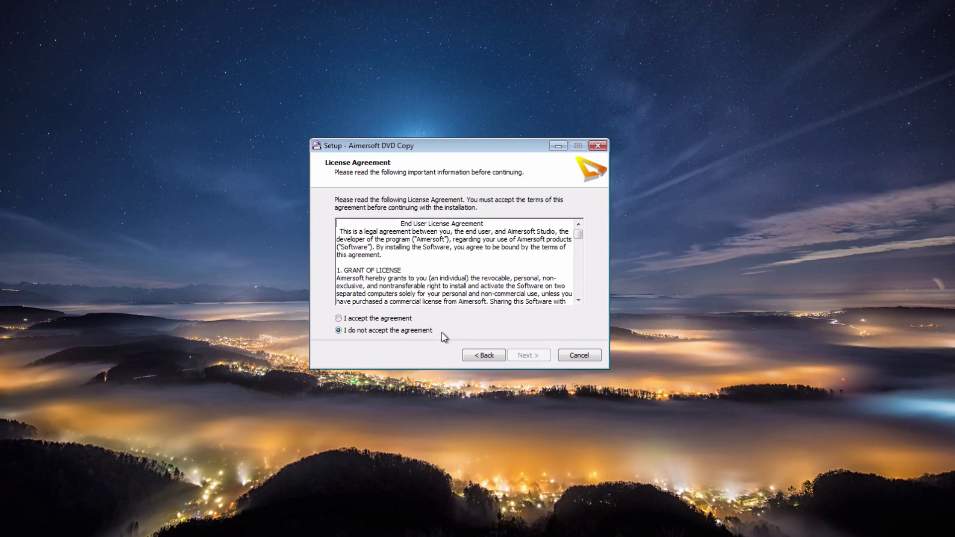
pyautogui.click(412, 319)
pyautogui.click(529, 357)
pyautogui.click(530, 357)
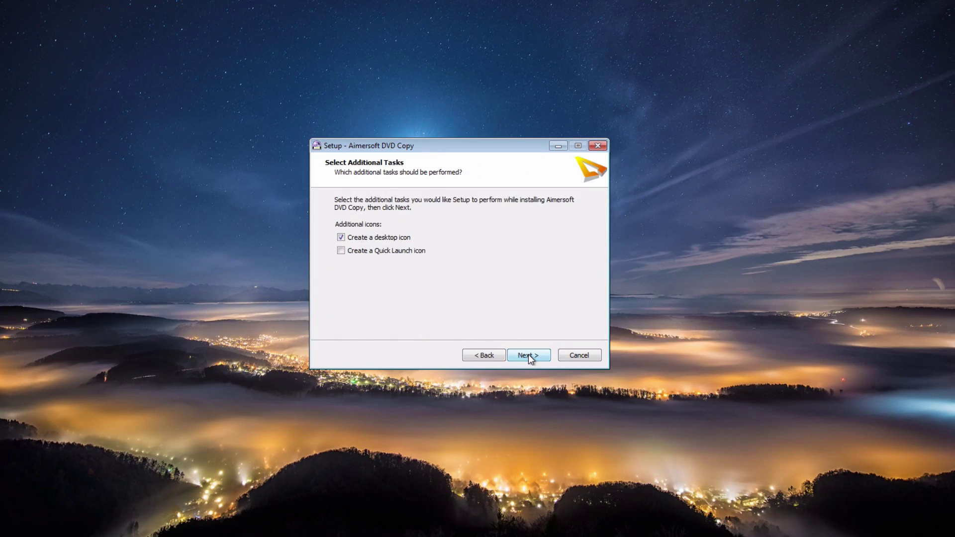
pyautogui.click(528, 355)
pyautogui.click(528, 355)
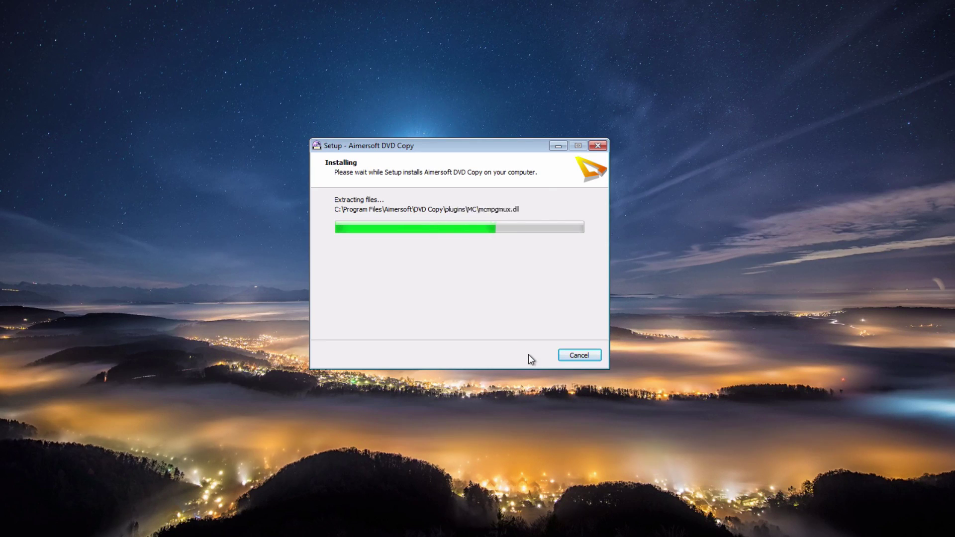
pyautogui.click(528, 354)
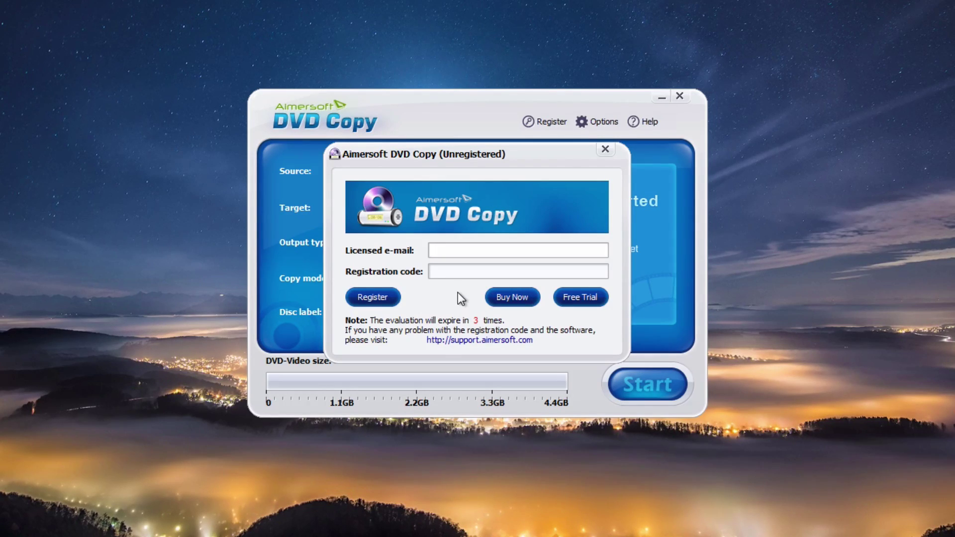
# Continue with the free trial and pick drive F: (Superbad Unrated) as the copy source.
pyautogui.click(580, 297)
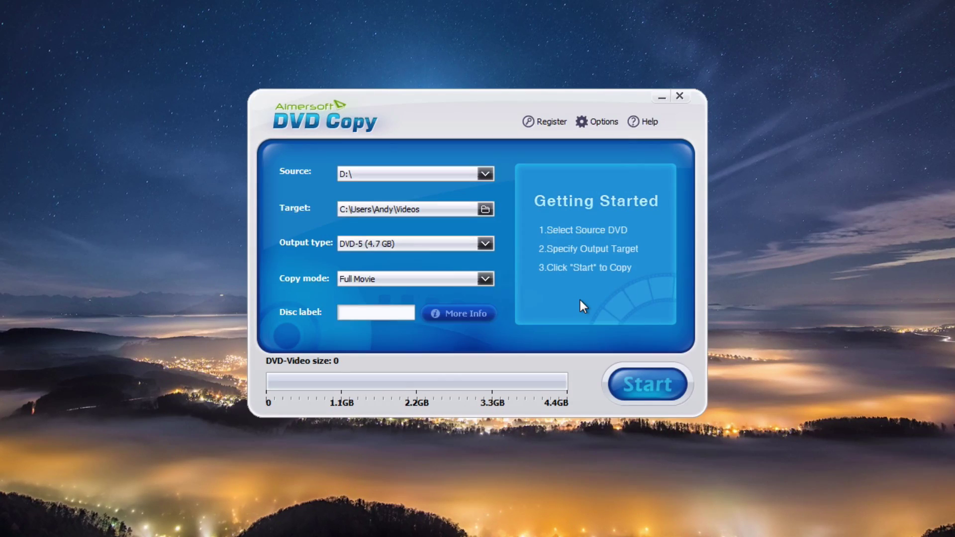
pyautogui.click(486, 173)
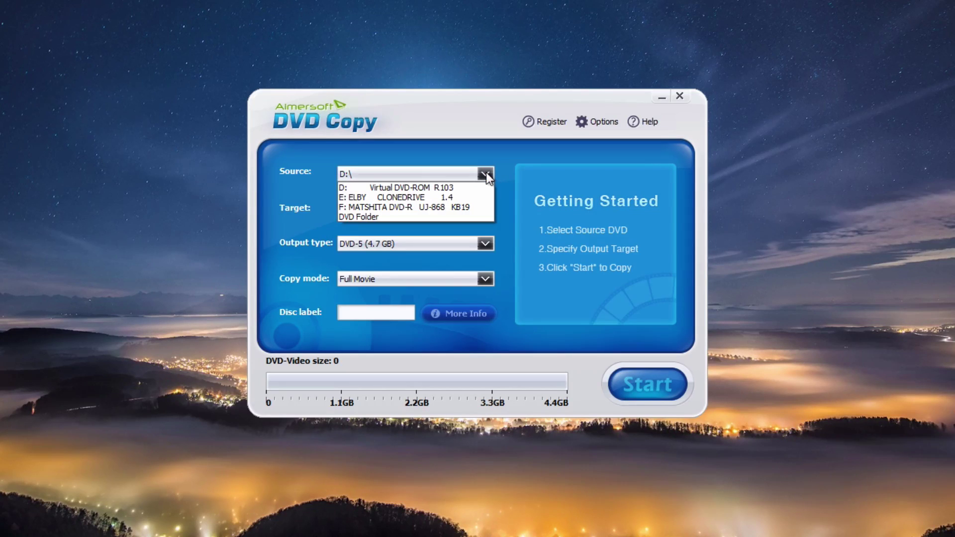
pyautogui.click(420, 206)
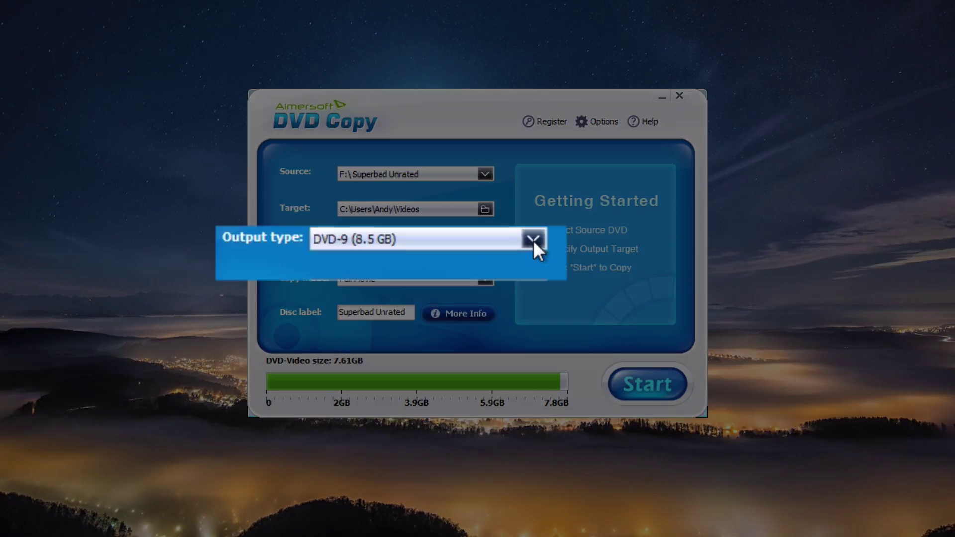
# Choose DVD-5 (4.7 GB) as output type and Main Movie (without menu) as copy mode.
pyautogui.click(531, 241)
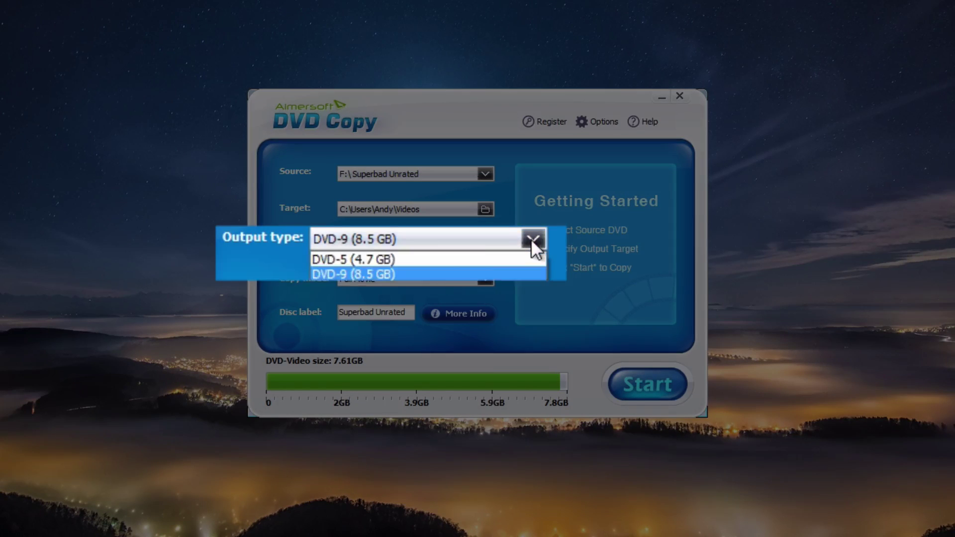
pyautogui.click(390, 258)
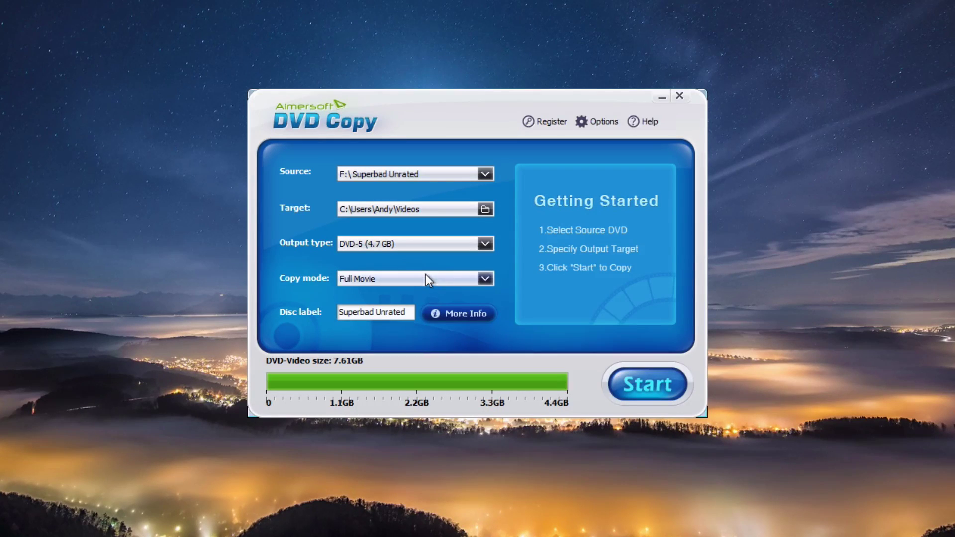
pyautogui.click(480, 278)
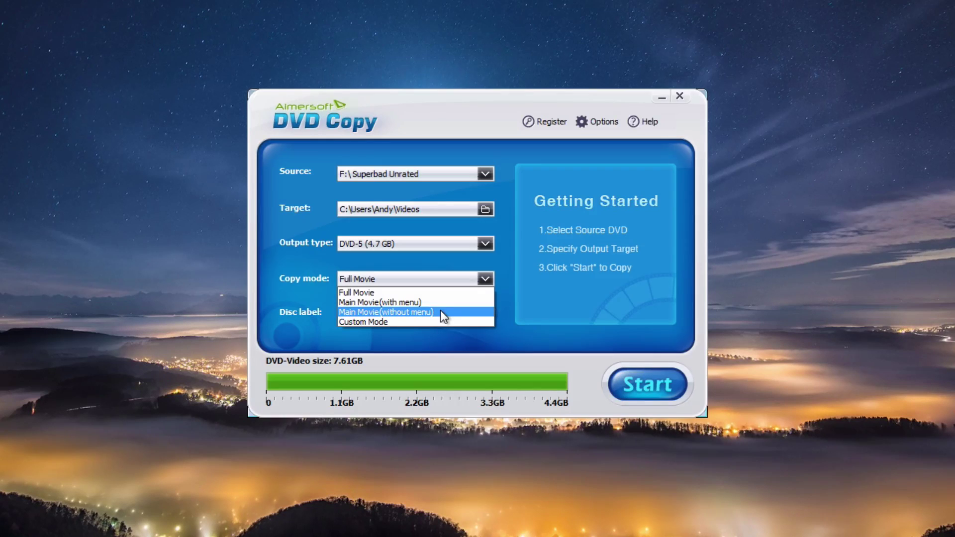
pyautogui.click(444, 309)
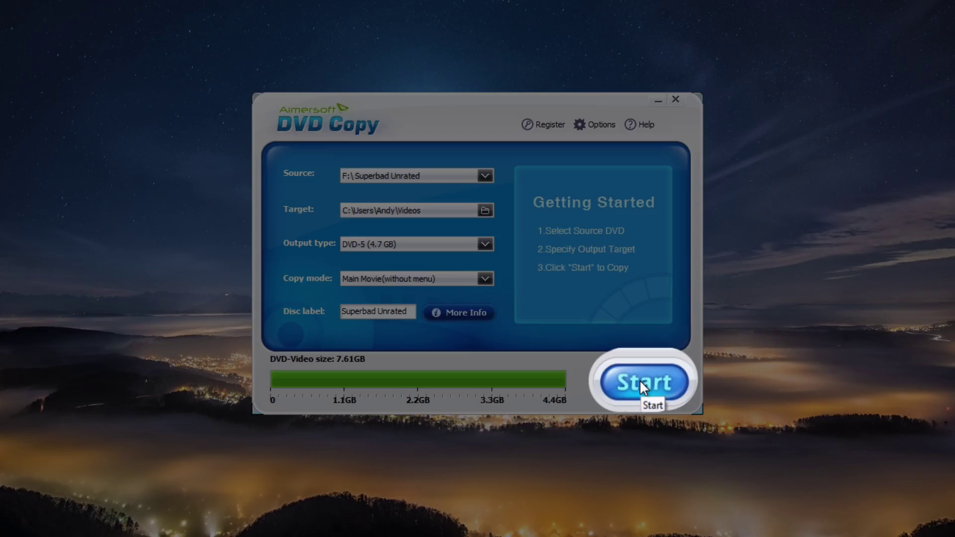
# Start copying Superbad Unrated to the Videos folder, letting progress run to 88%.
pyautogui.click(639, 380)
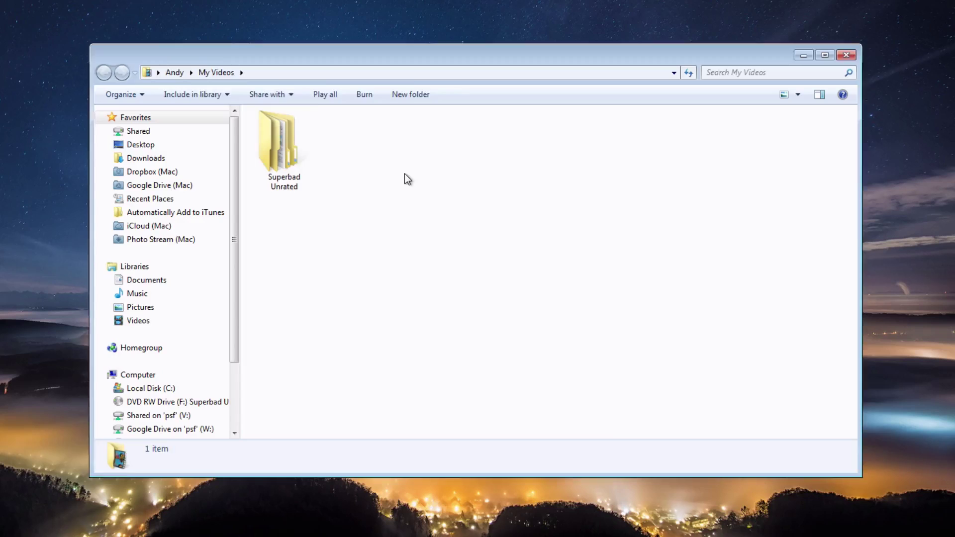
# Open the Superbad Unrated folder and send its VIDEO_TS folder to DVD RW Drive (F:).
pyautogui.click(284, 158)
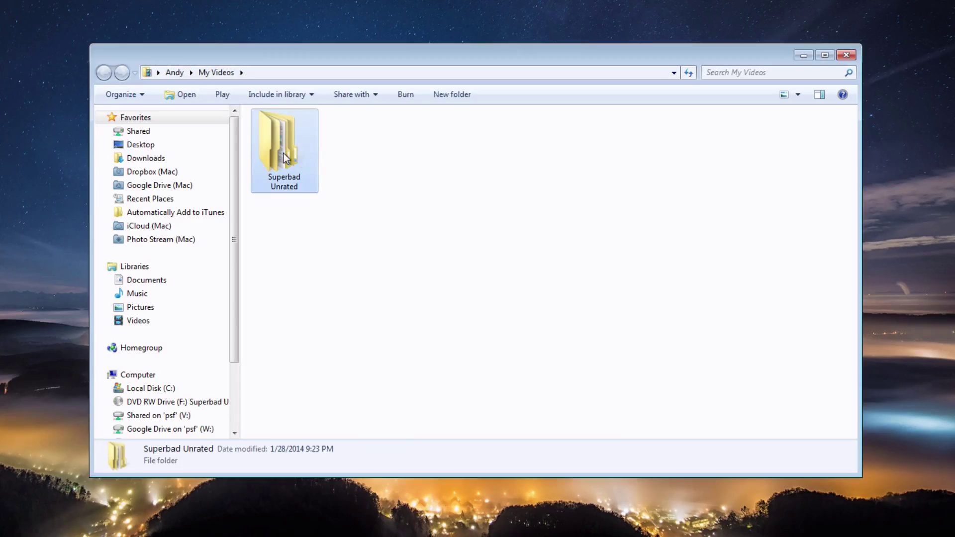
pyautogui.doubleClick(284, 155)
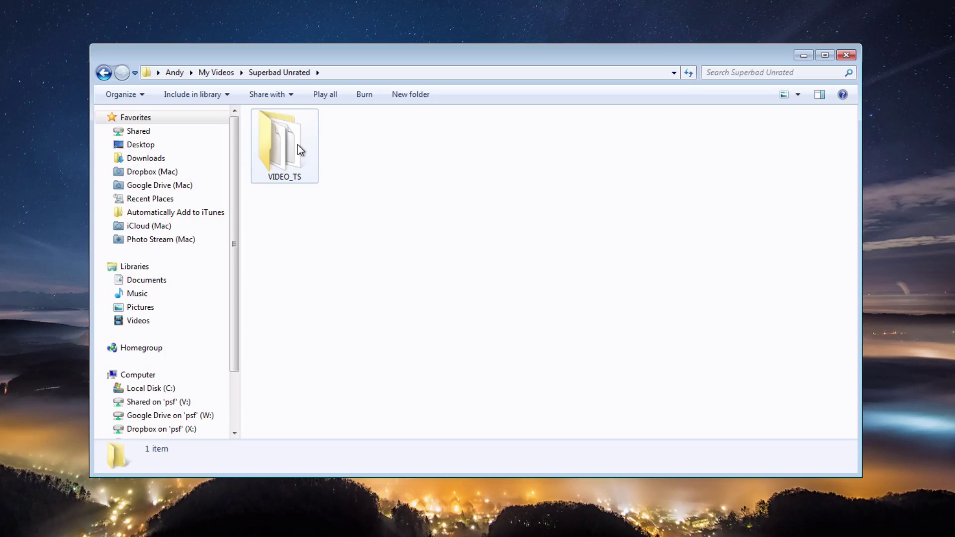
pyautogui.rightClick(297, 144)
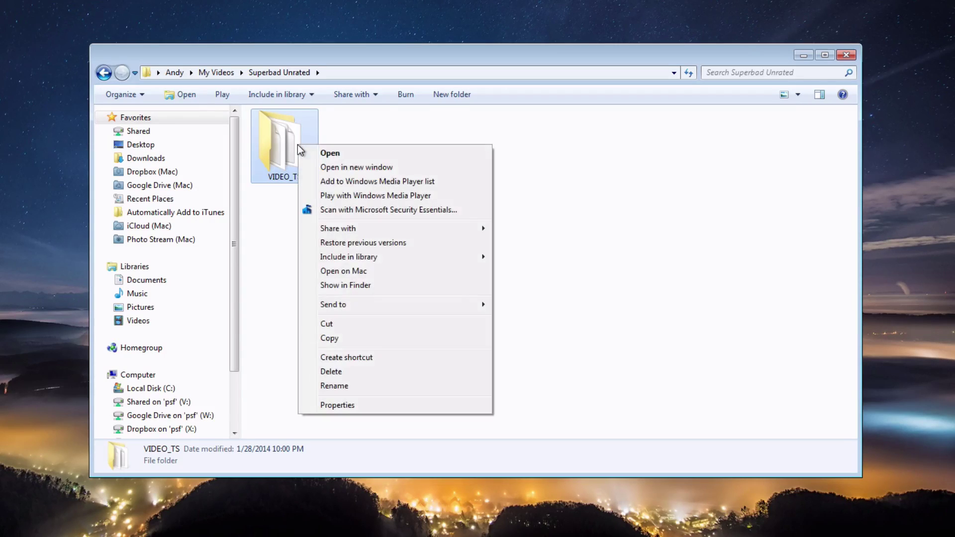
pyautogui.moveTo(398, 303)
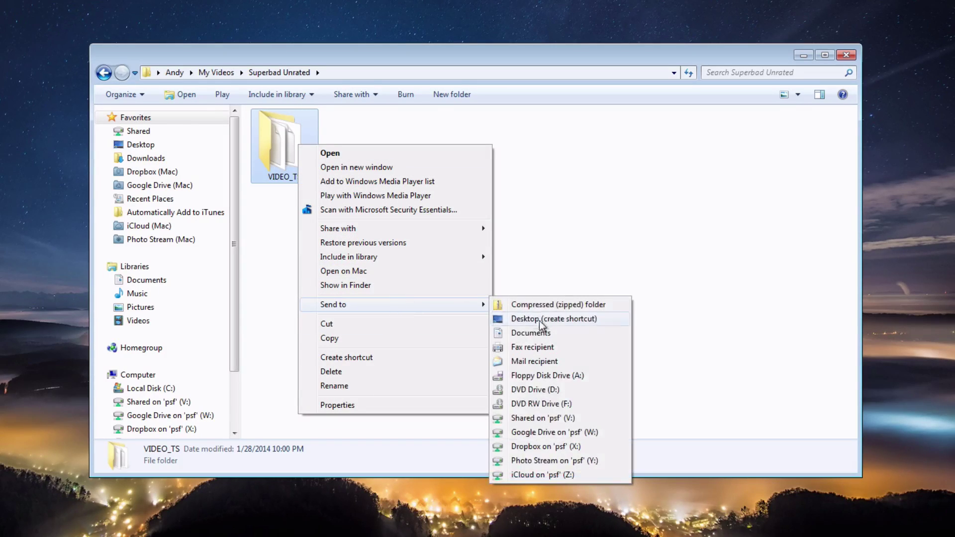
pyautogui.click(588, 404)
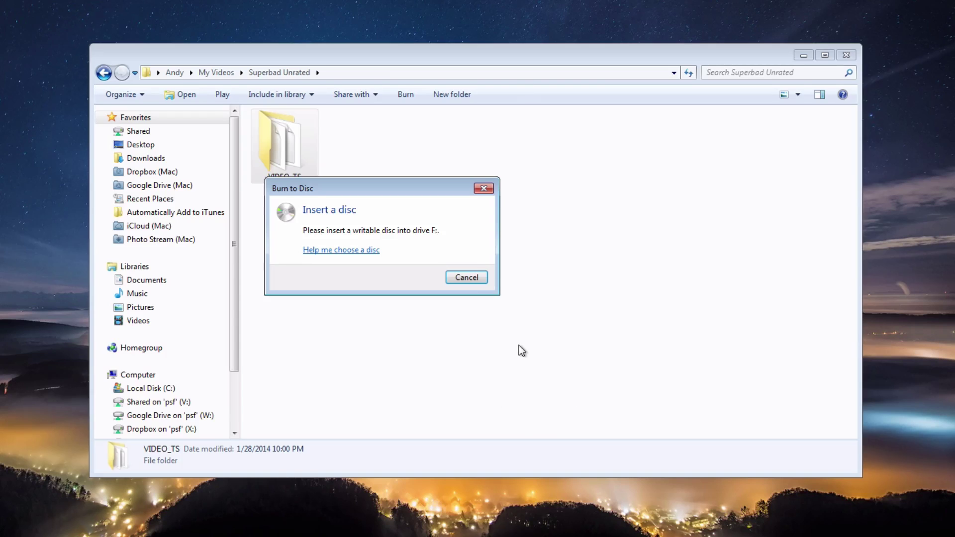
# Dismiss the F: disc prompt, then burn VIDEO_TS from the toolbar so it targets drive D:.
pyautogui.click(462, 279)
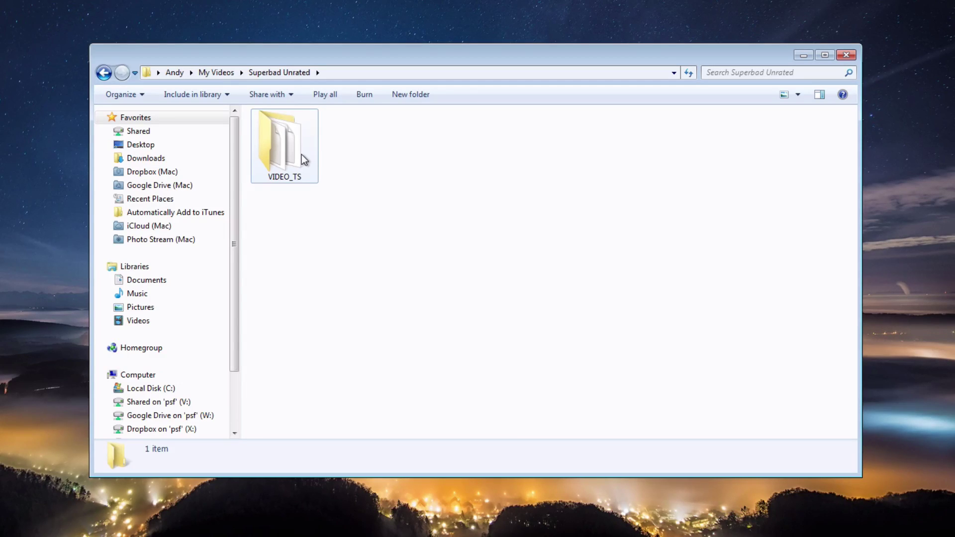
pyautogui.click(301, 154)
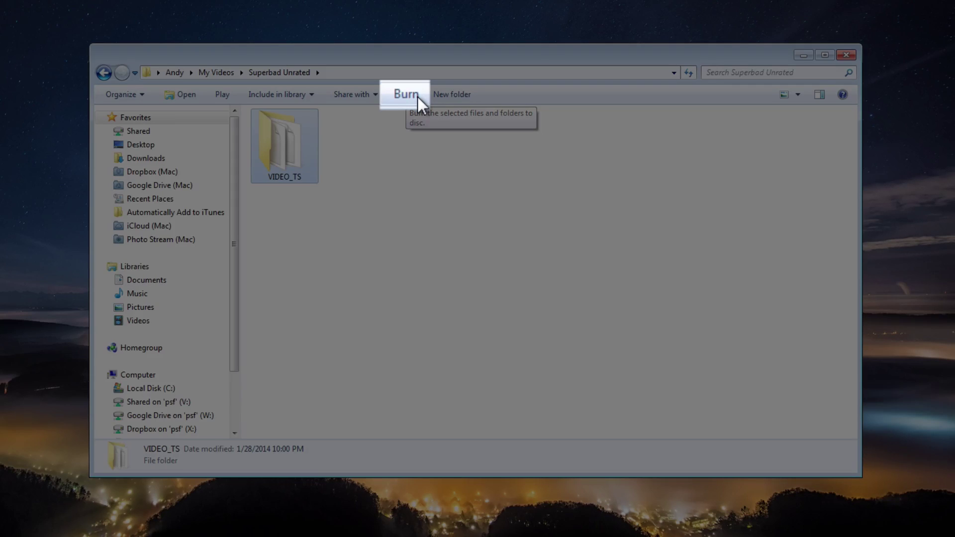
pyautogui.click(417, 96)
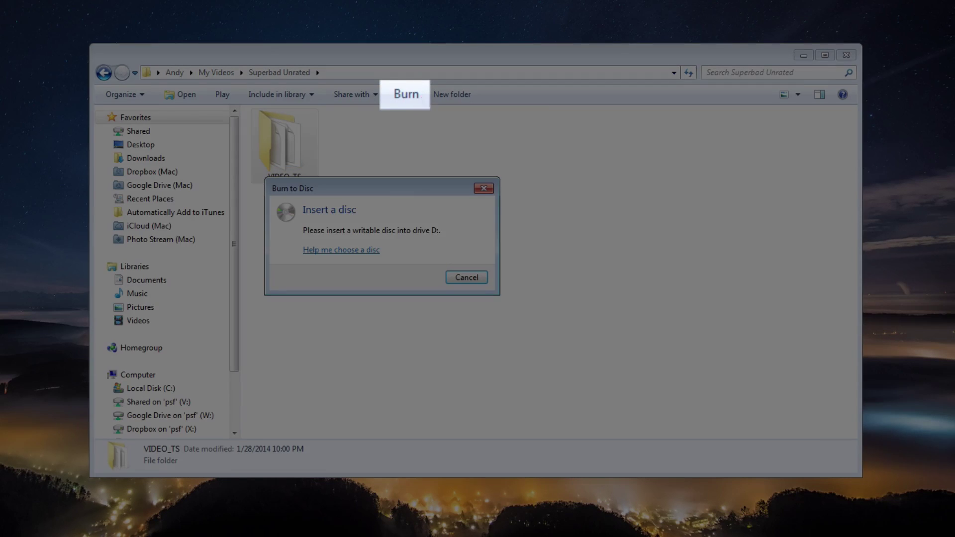